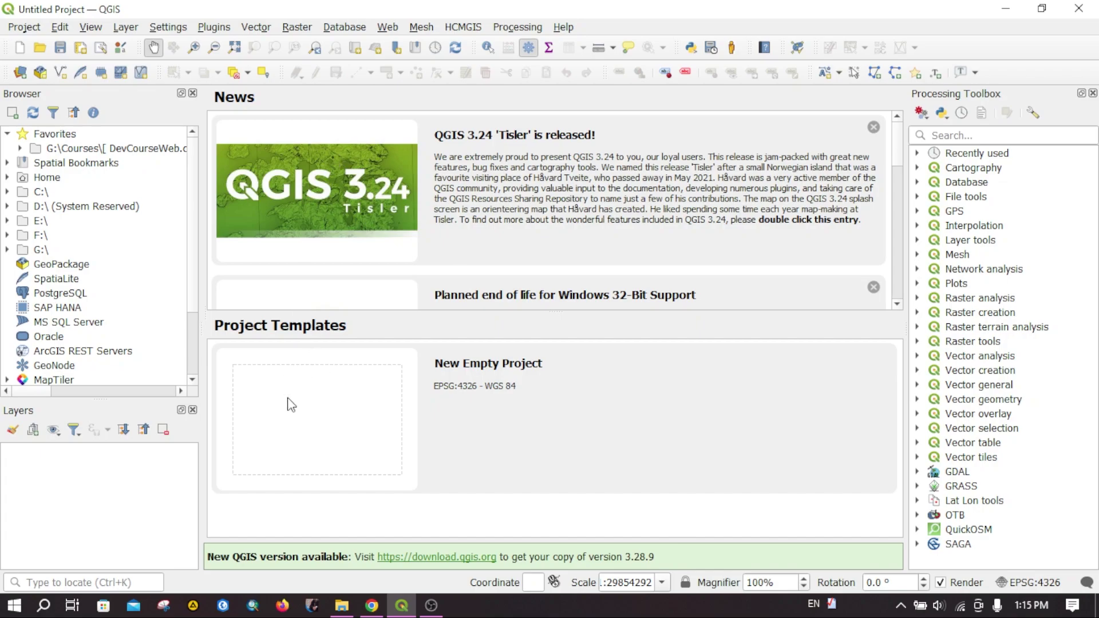
Step: Start a blank project from the New Empty Project template
double_click(314, 416)
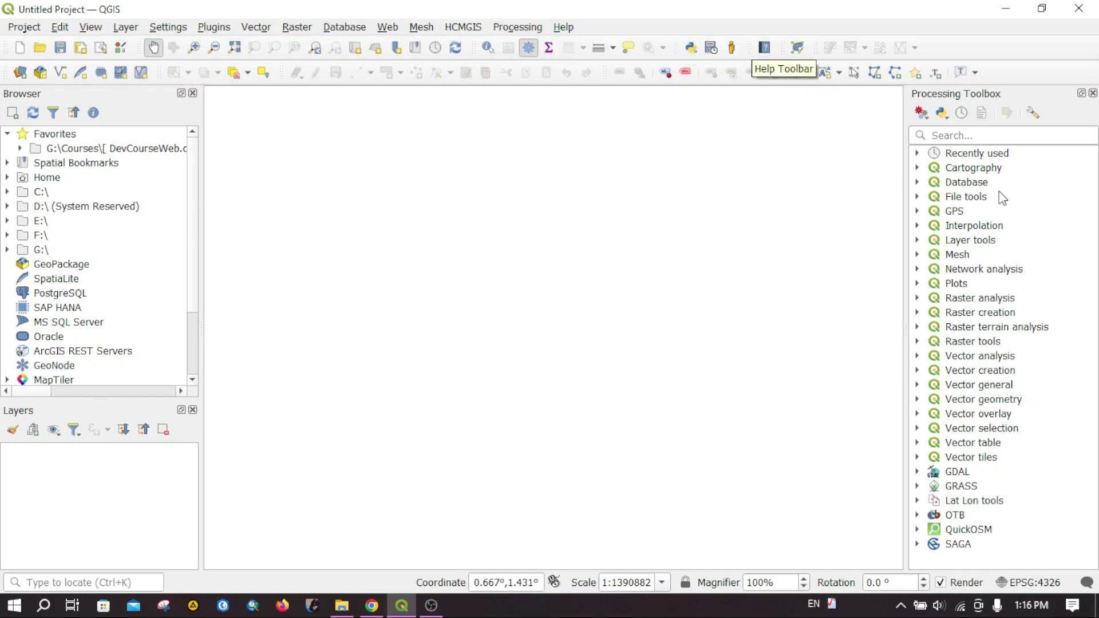
Step: Show the View menu with its map view, zoom, panel and toolbar options
click(92, 26)
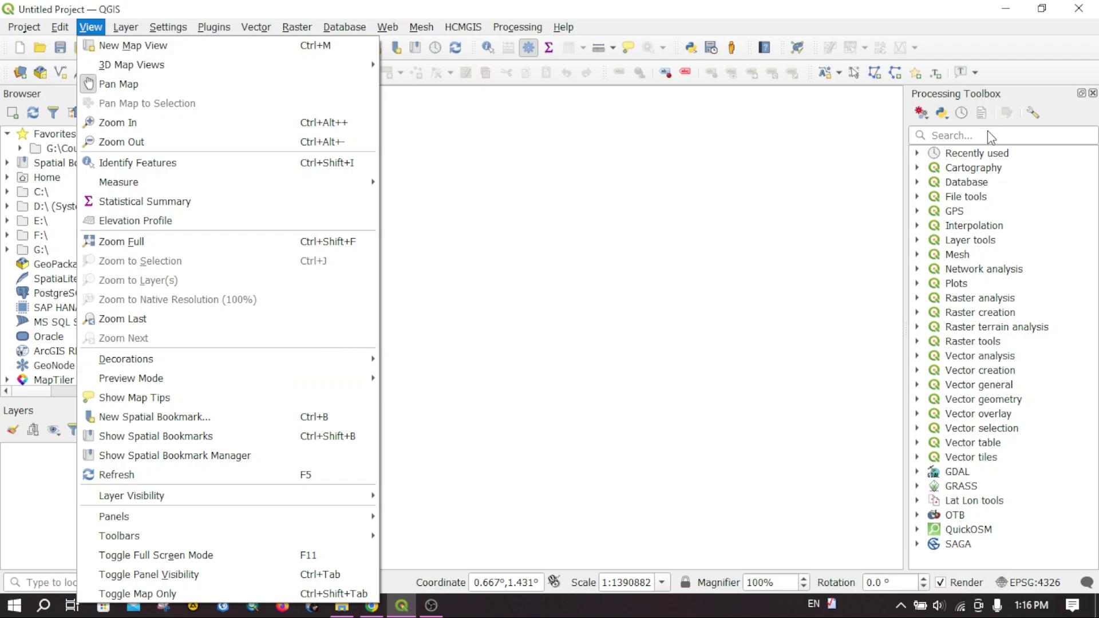
click(490, 115)
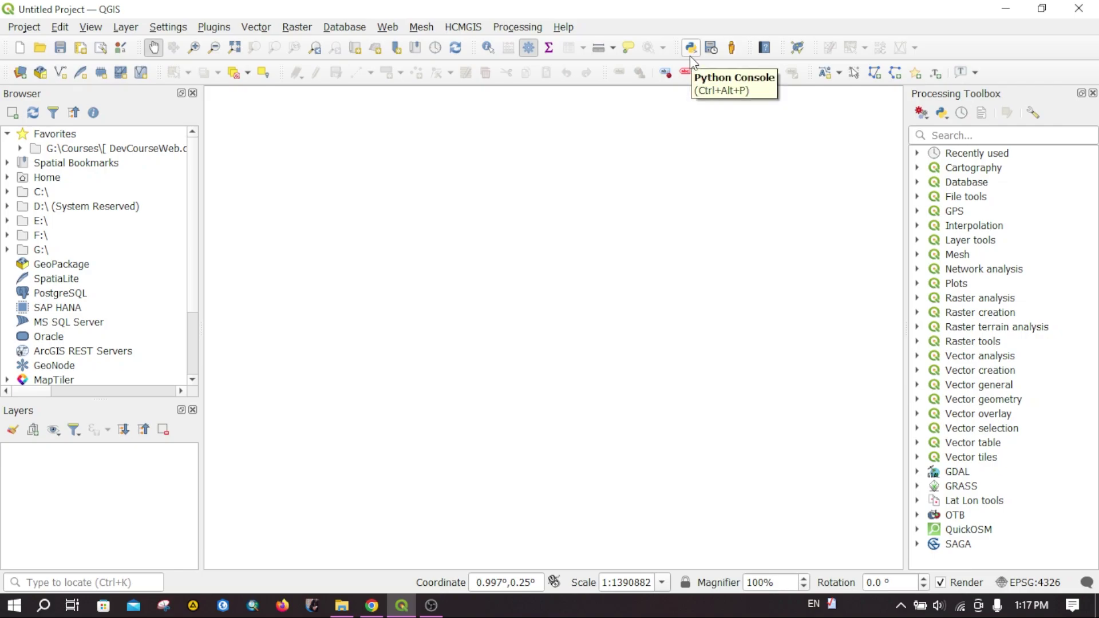
click(91, 27)
mouse_move(119, 536)
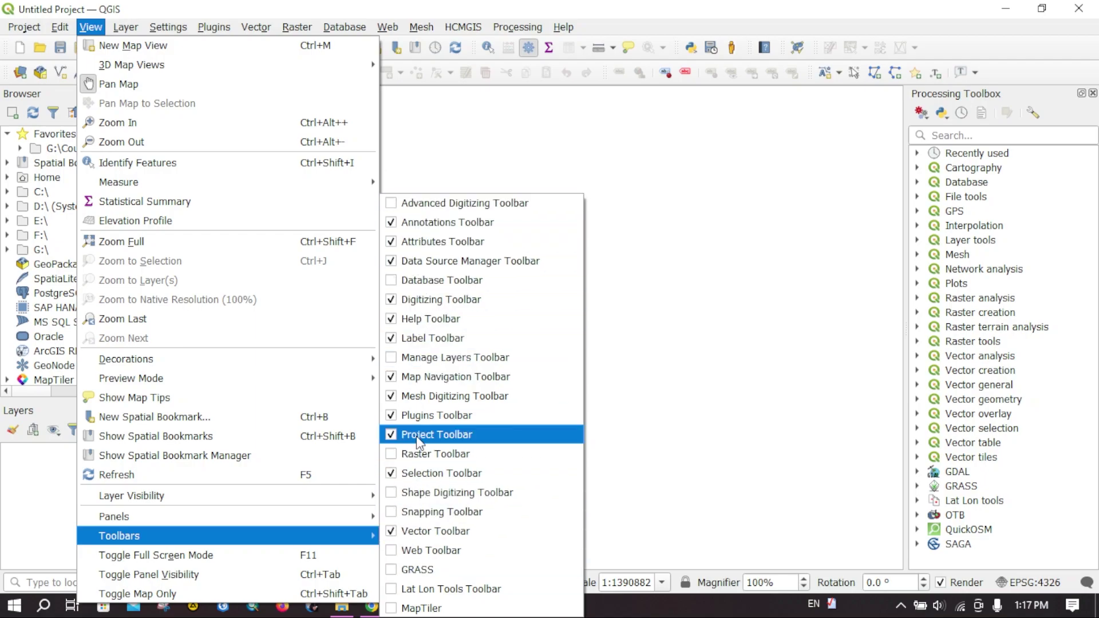
Step: Close the View menu and bring up the Panels/Toolbars checklist from the toolbar area
click(677, 26)
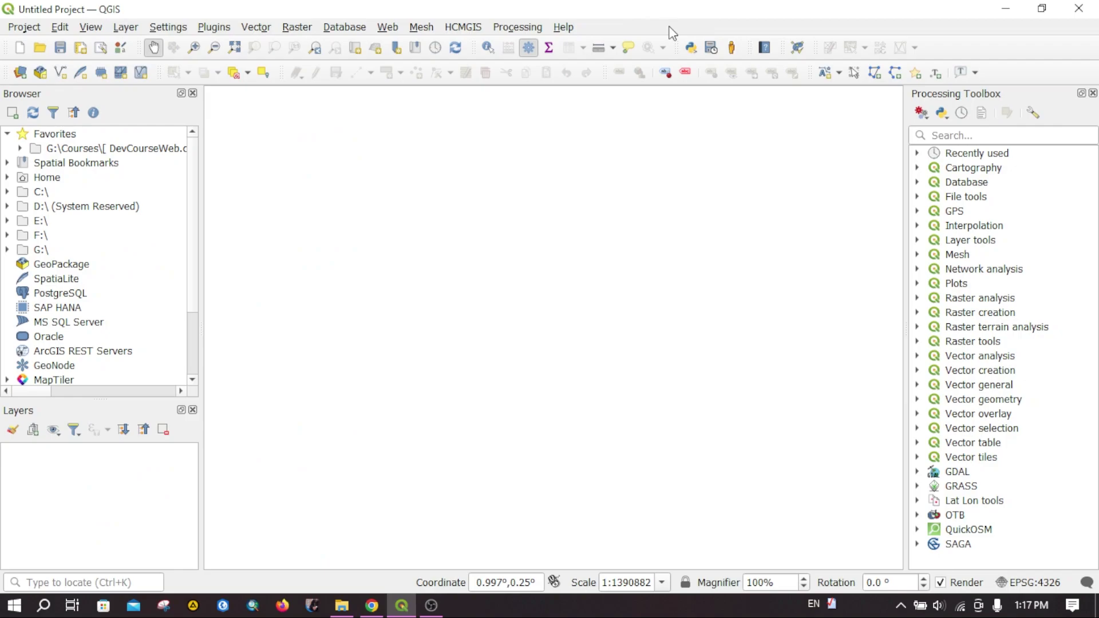
right_click(670, 31)
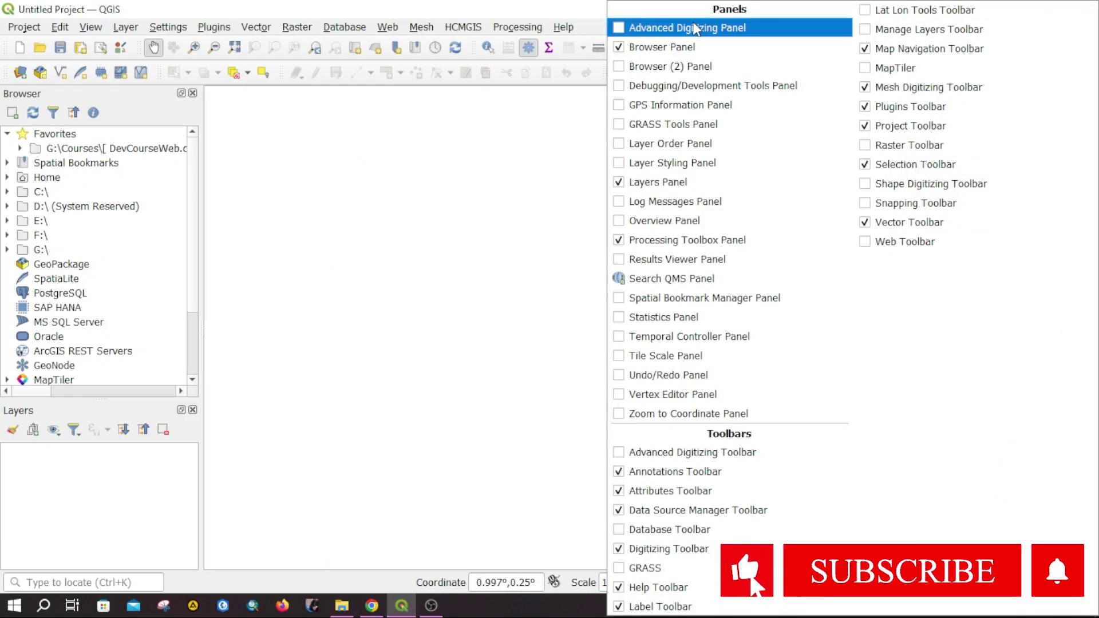